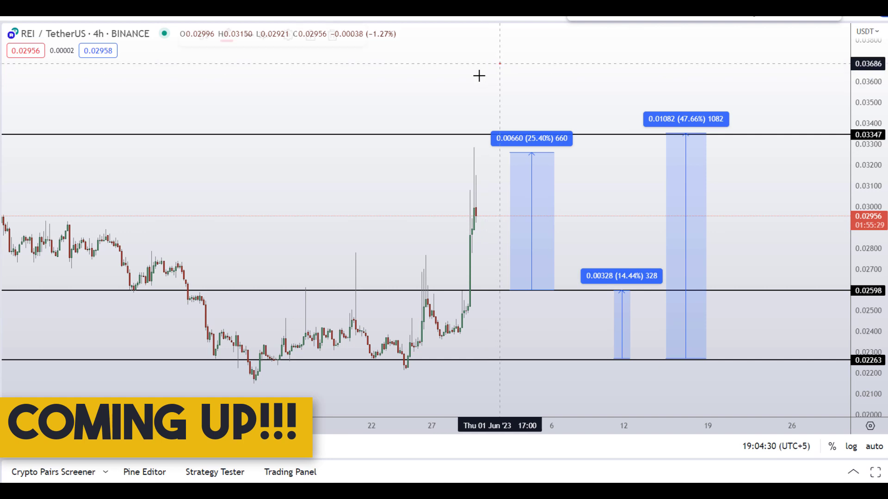
Step: Draw red loops around the recent spike and target boxes, plus one around the 47.66% label
mouse_move(496, 65)
mouse_down()
mouse_move(473, 311)
mouse_move(781, 218)
mouse_move(735, 68)
mouse_move(603, 35)
mouse_move(492, 70)
mouse_move(472, 92)
mouse_up()
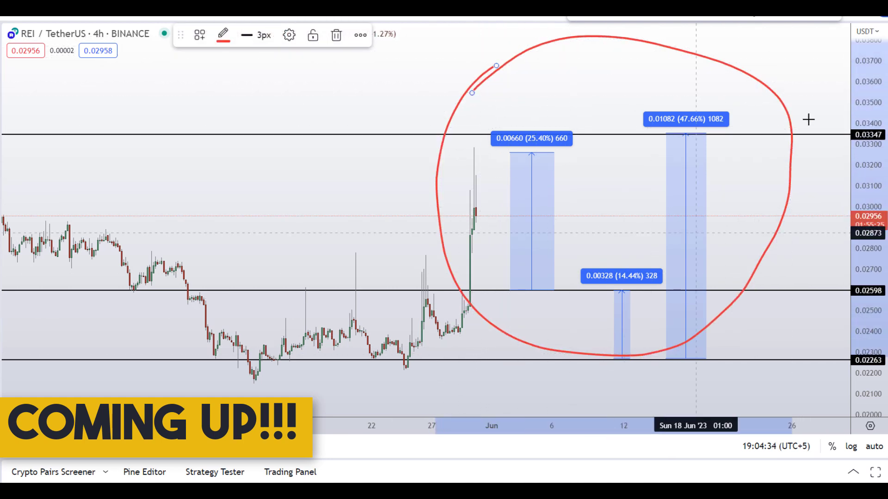
mouse_move(697, 68)
mouse_down()
mouse_move(632, 160)
mouse_move(717, 61)
mouse_move(677, 48)
mouse_up()
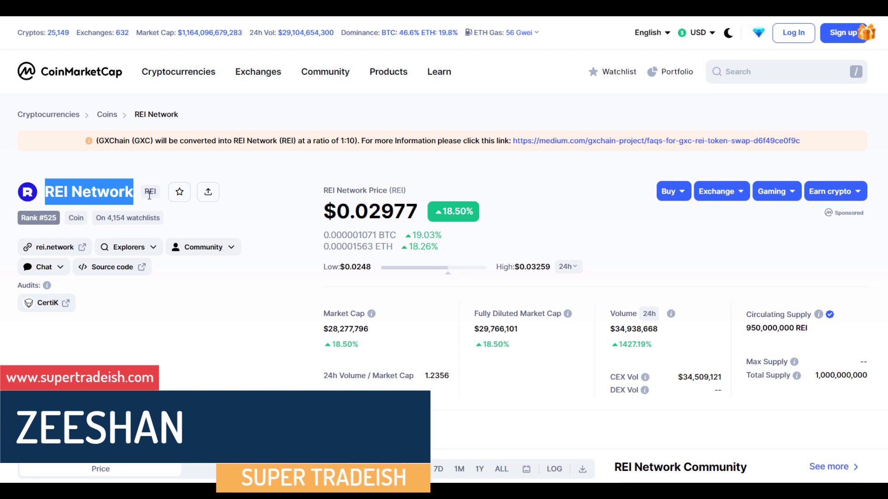
Step: Highlight the REI symbol and the 18.50% price change, then scroll to the 1427.19% volume change
drag(148, 192, 166, 202)
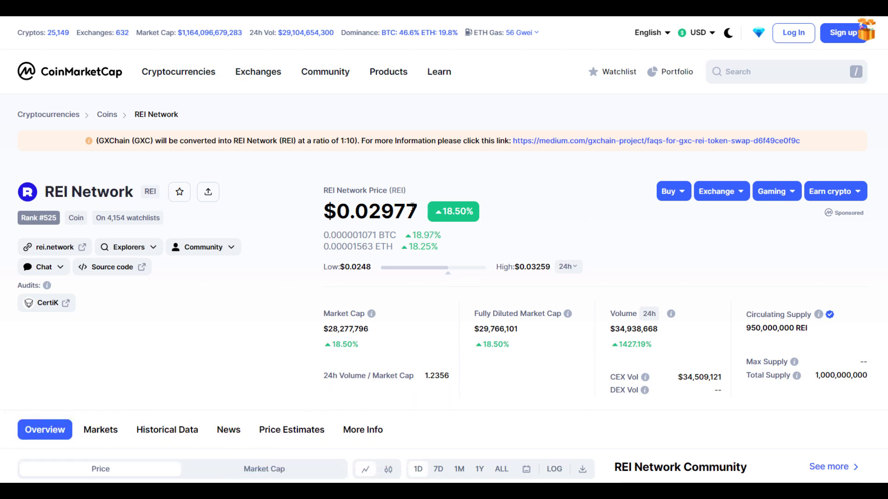
double_click(492, 218)
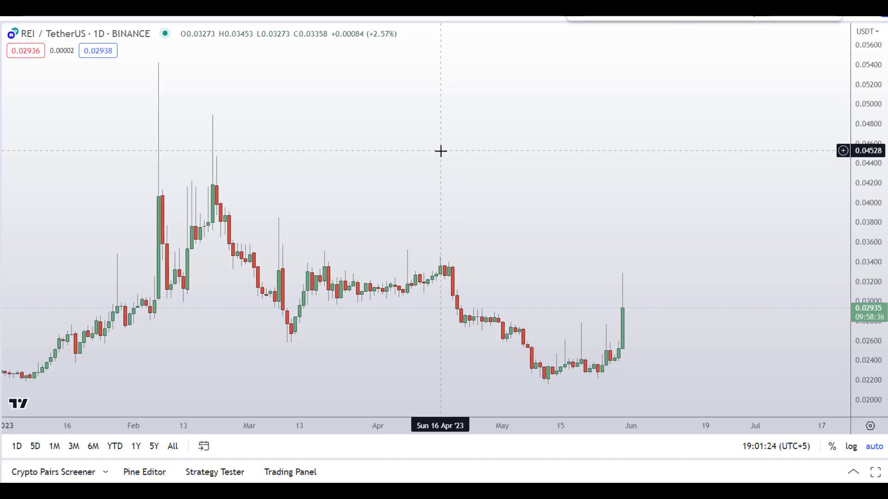
scroll(509, 161, down, 5)
scroll(482, 210, up, 2)
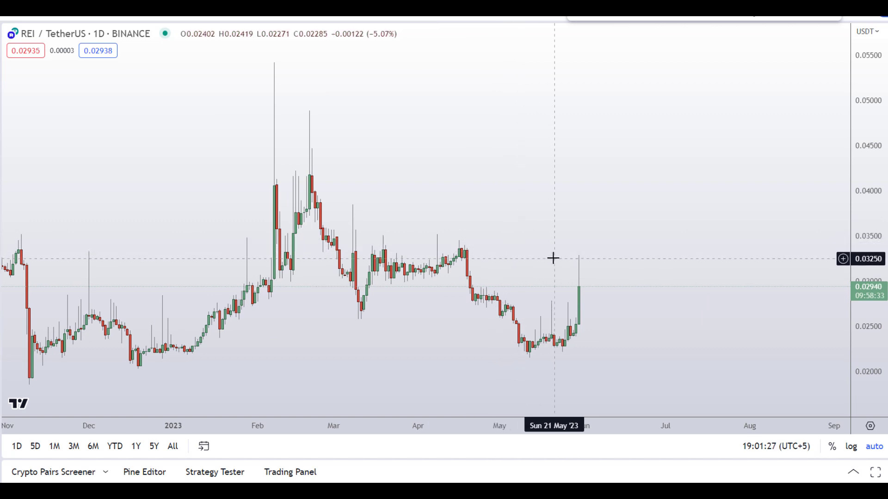
scroll(641, 196, down, 3)
scroll(642, 196, up, 3)
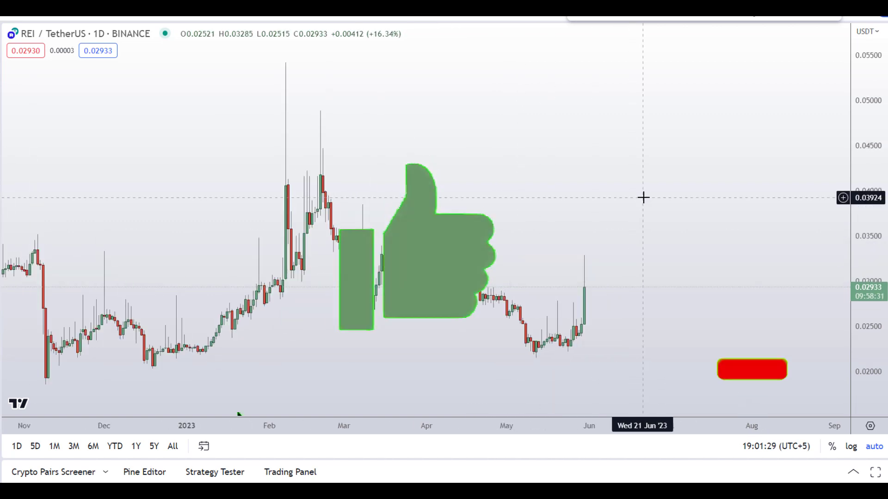
drag(531, 206, 657, 193)
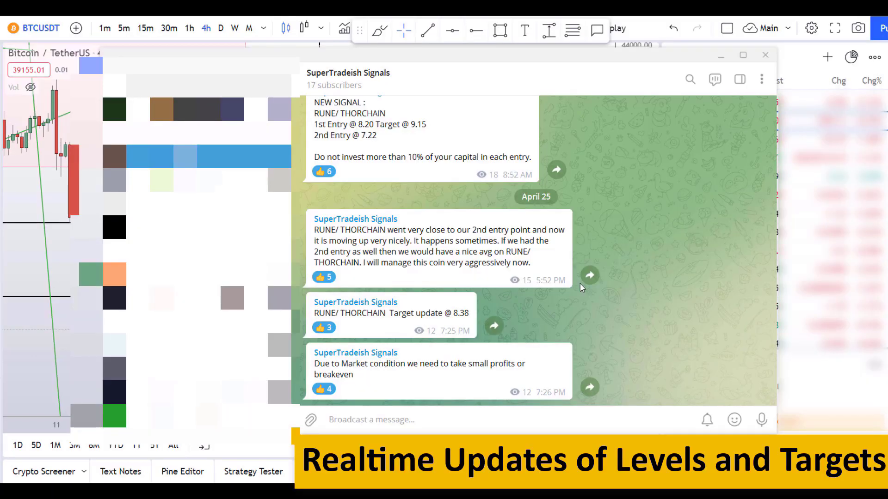
scroll(580, 284, up, 10)
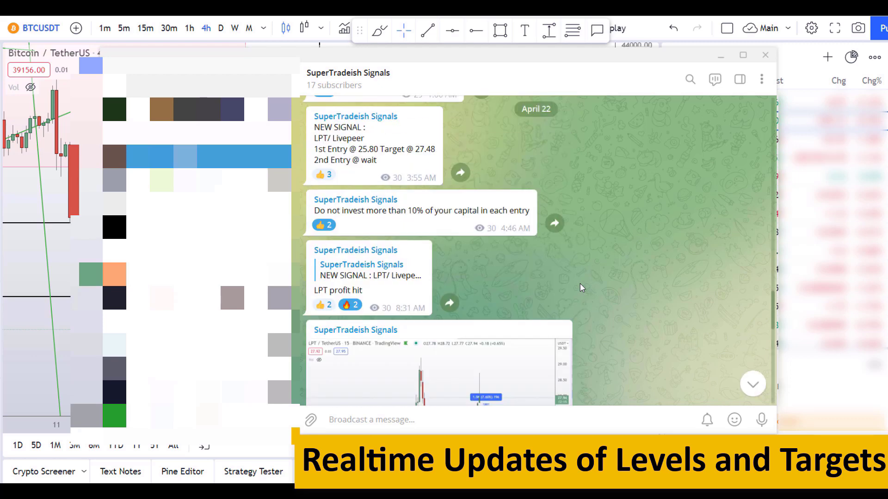
scroll(493, 172, down, 2)
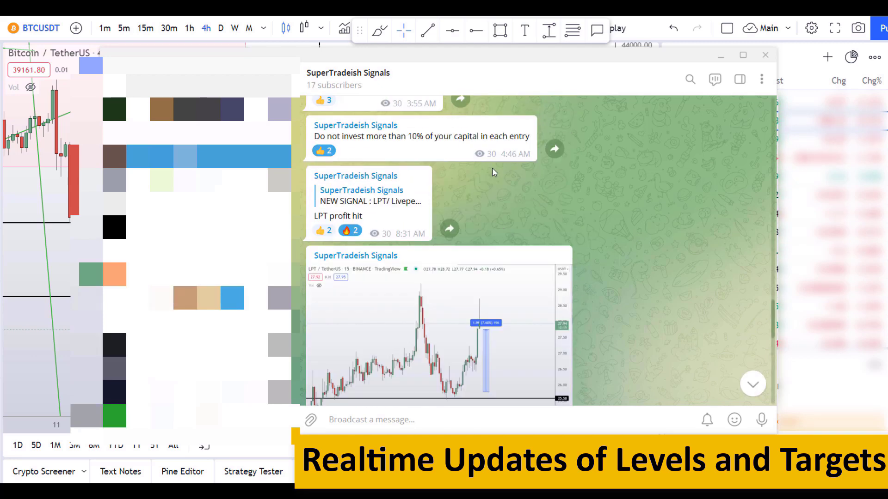
scroll(538, 255, down, 4)
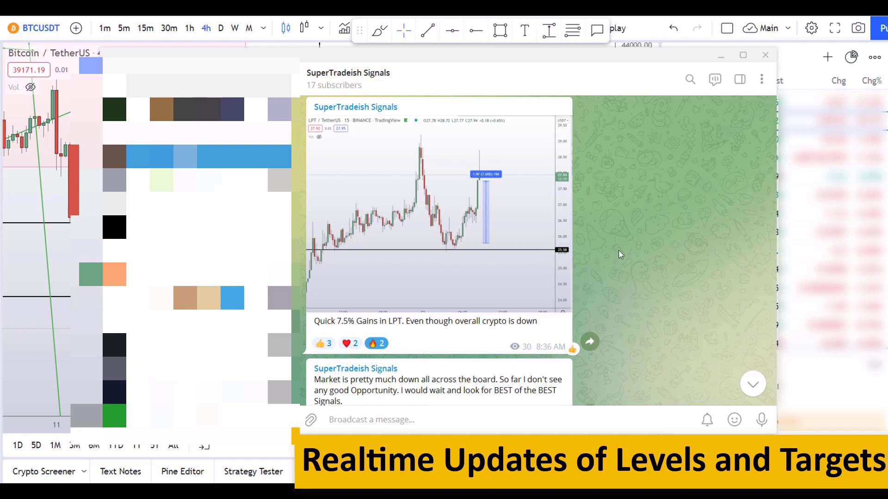
scroll(620, 253, down, 8)
scroll(620, 253, down, 2)
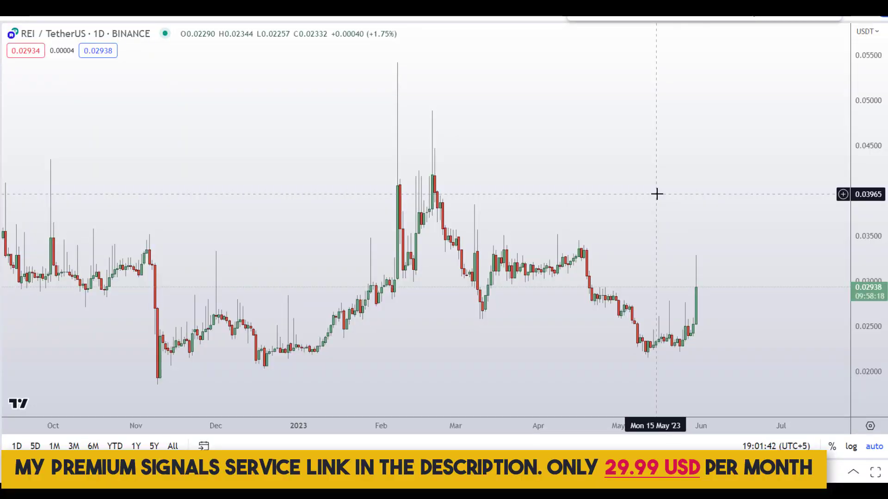
scroll(656, 194, down, 5)
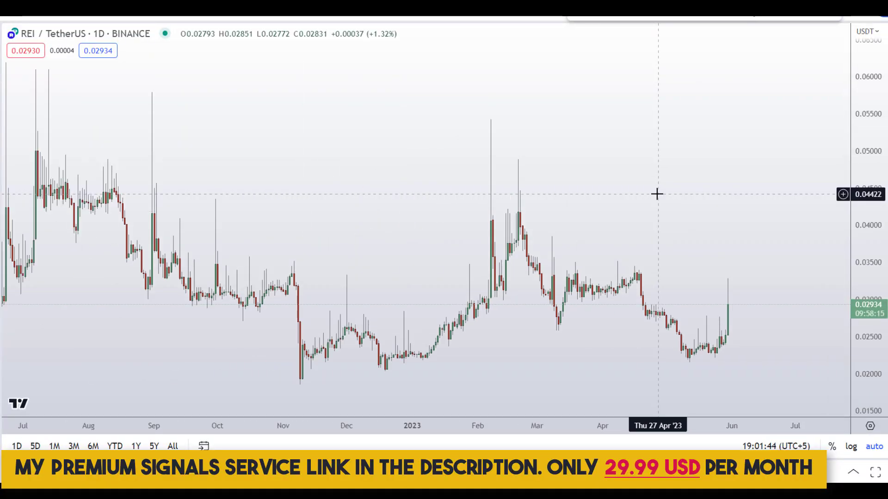
Step: Zoom the chart, then sketch a red arrow at the March peak and undo it
scroll(656, 194, up, 1)
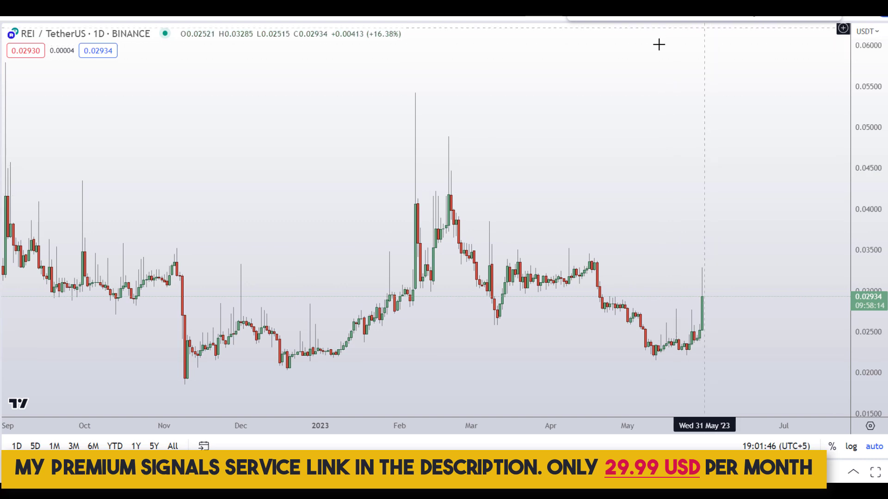
scroll(658, 60, down, 5)
scroll(659, 60, up, 1)
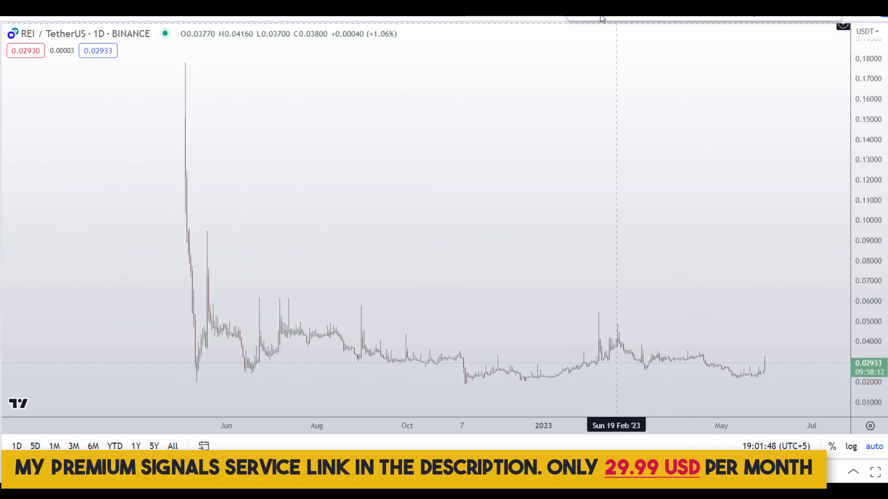
mouse_move(369, 178)
mouse_down()
mouse_move(626, 287)
mouse_move(631, 322)
mouse_up()
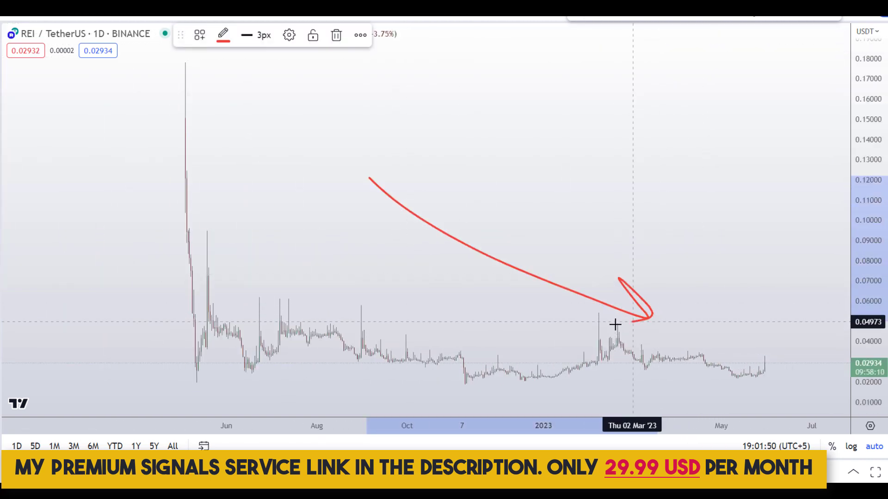
key(ctrl+z)
Step: Clear a trial red loop and place a horizontal line at 0.03347 with Alt+H
scroll(611, 331, up, 3)
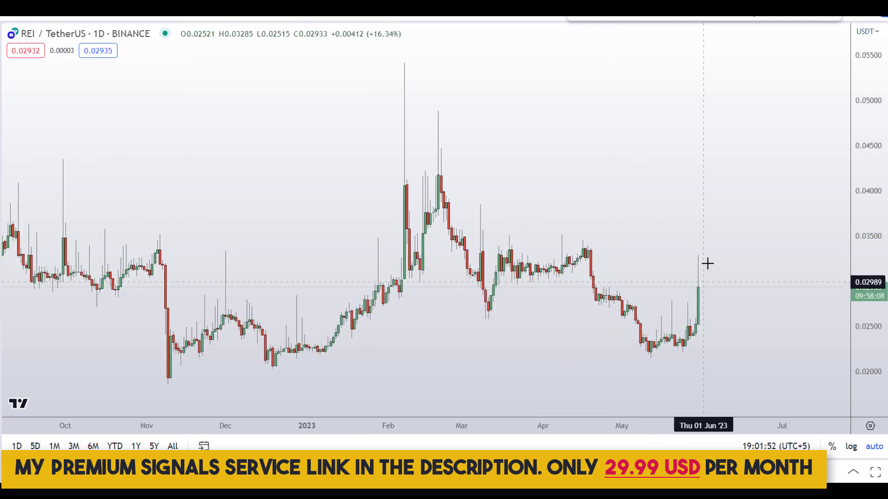
mouse_move(706, 234)
mouse_down()
mouse_move(679, 261)
mouse_move(723, 327)
mouse_move(698, 240)
mouse_up()
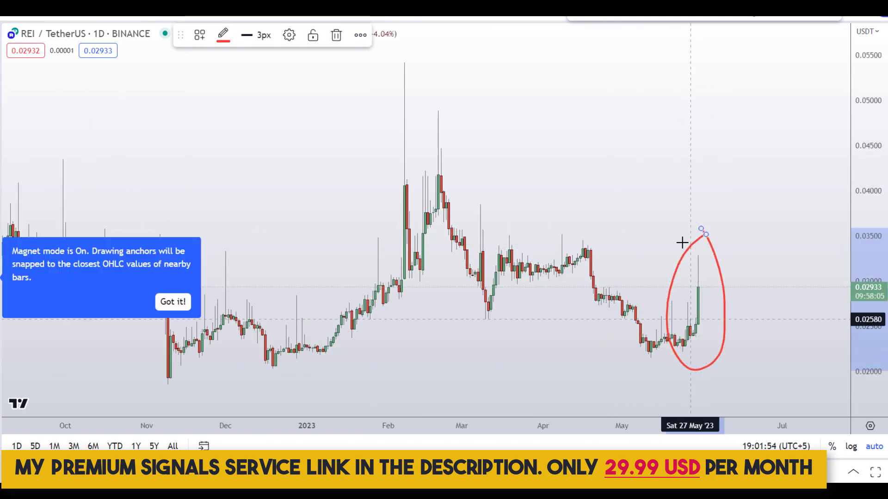
key(ctrl+z)
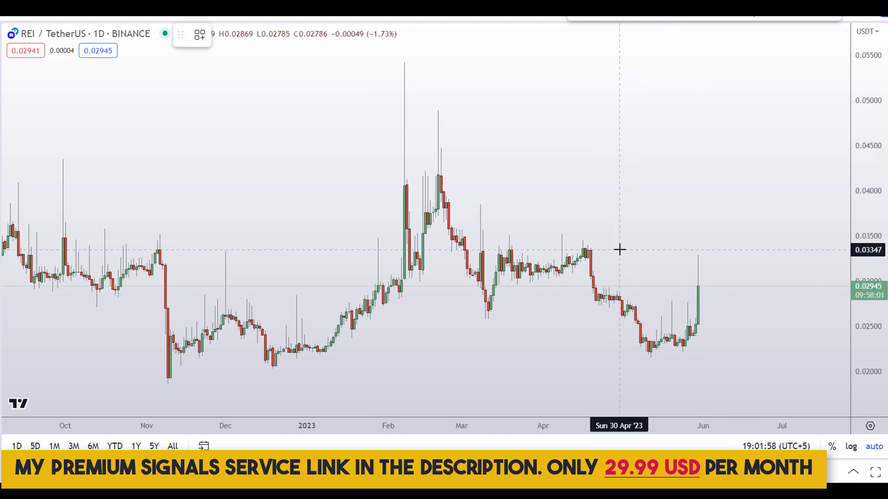
key(alt+h)
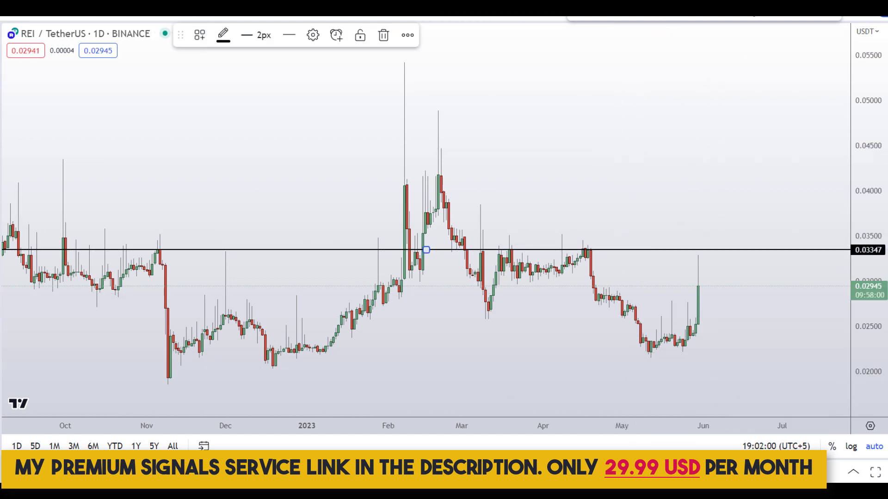
Step: Circle the late-April and Sep–Nov candles along the line in red, then undo both ellipses
scroll(620, 185, down, 3)
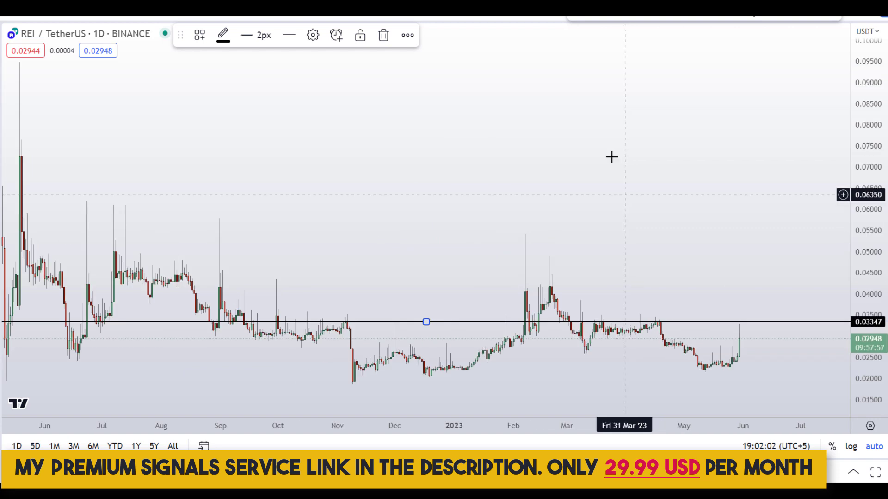
click(588, 22)
drag(654, 313, 488, 316)
mouse_move(413, 315)
mouse_down()
mouse_move(287, 318)
mouse_move(248, 331)
mouse_move(407, 320)
mouse_up()
key(ctrl+z)
key(ctrl+z)
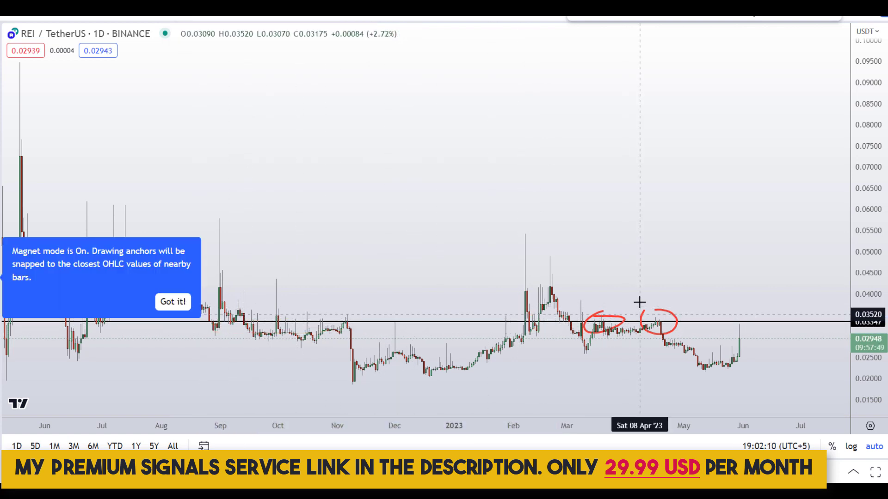
key(ctrl+z)
Step: Sketch and remove a projected path to resistance, then switch the chart to the 4h timeframe
scroll(638, 303, up, 5)
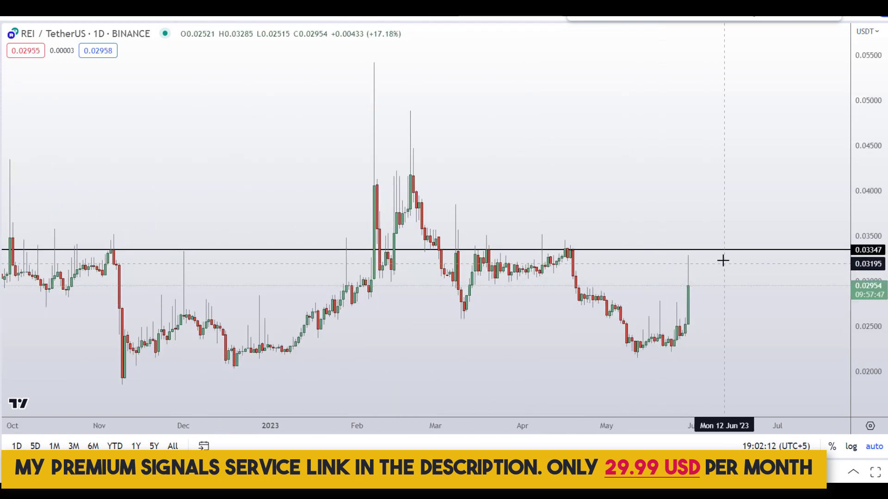
scroll(689, 291, up, 3)
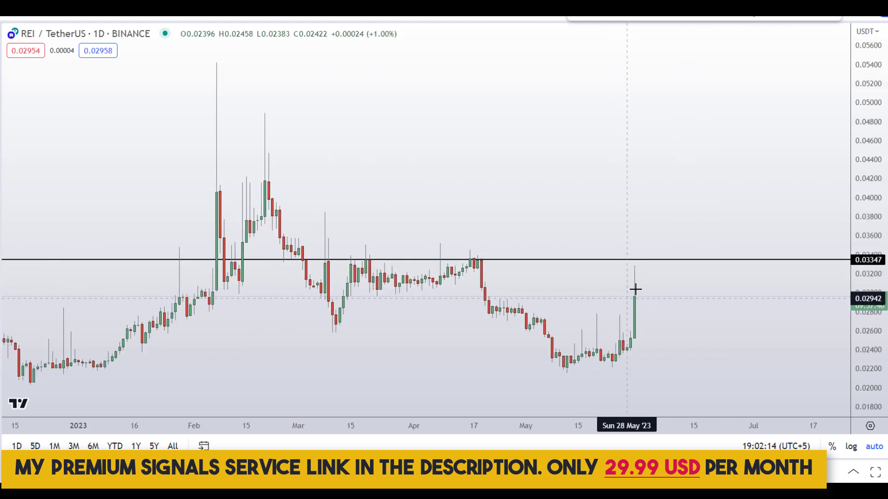
mouse_move(633, 289)
mouse_down()
mouse_move(639, 257)
mouse_move(707, 314)
mouse_up()
key(ctrl+z)
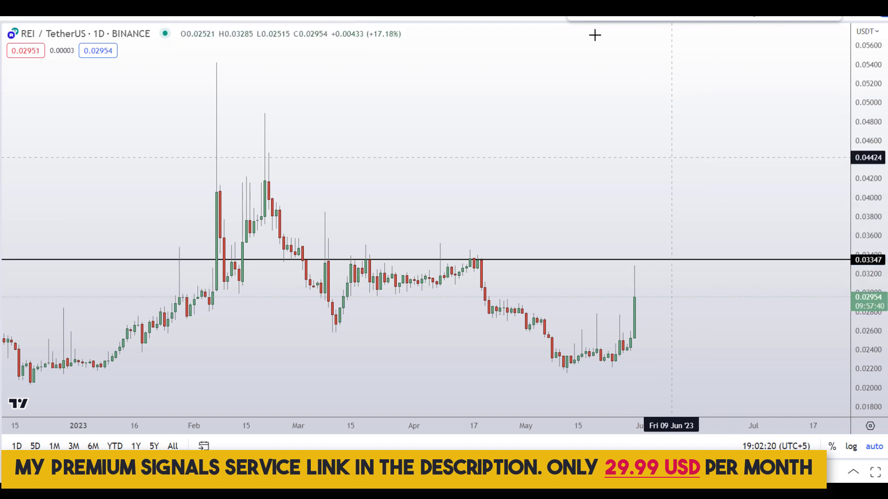
click(211, 14)
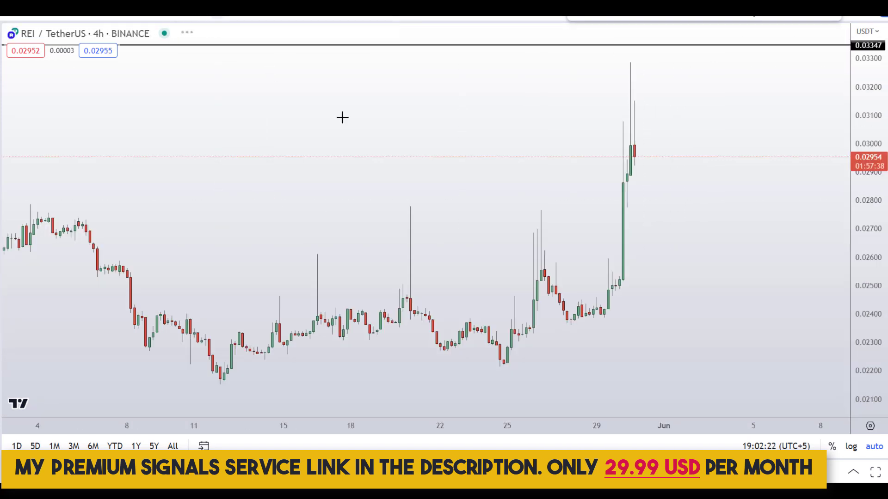
Step: Sketch a red X and a circle over the latest candles, then undo the X strokes
scroll(606, 224, up, 2)
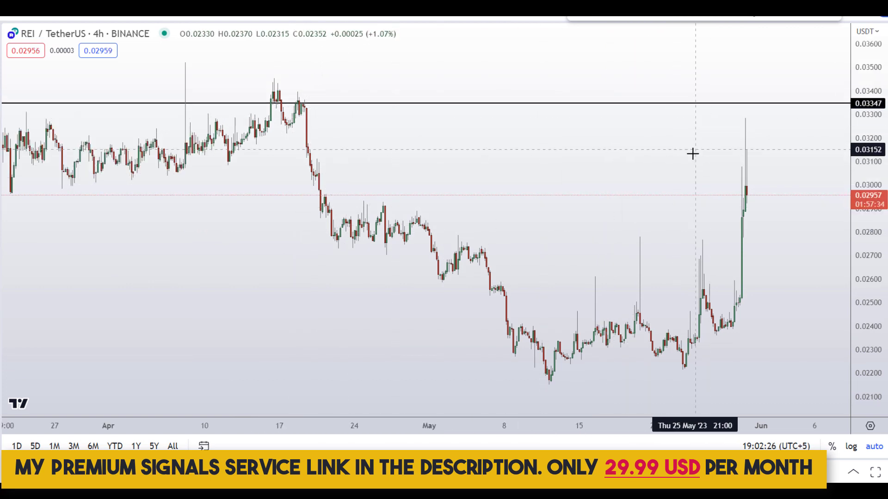
scroll(692, 152, up, 3)
drag(703, 102, 666, 149)
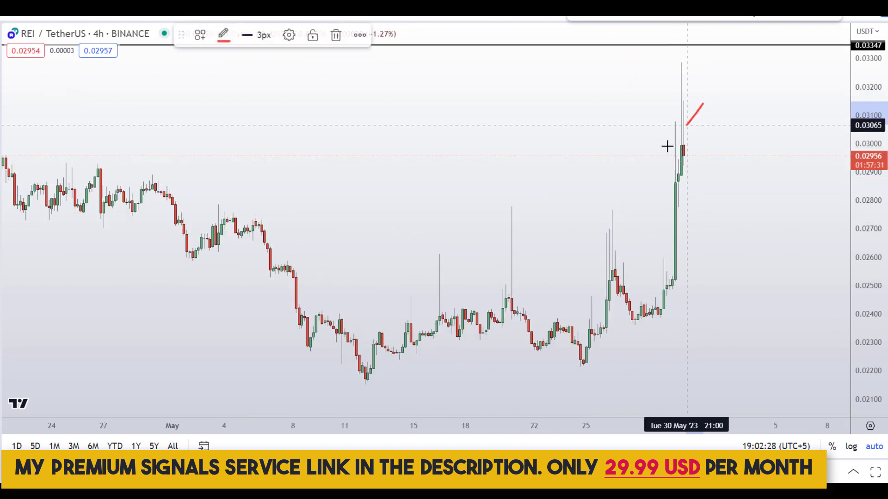
drag(666, 116, 715, 154)
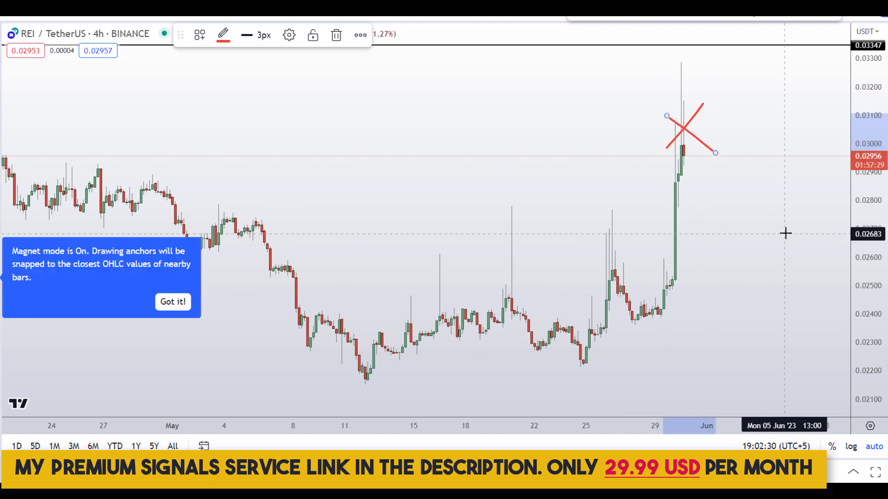
key(ctrl+z)
key(ctrl+z)
scroll(616, 176, up, 3)
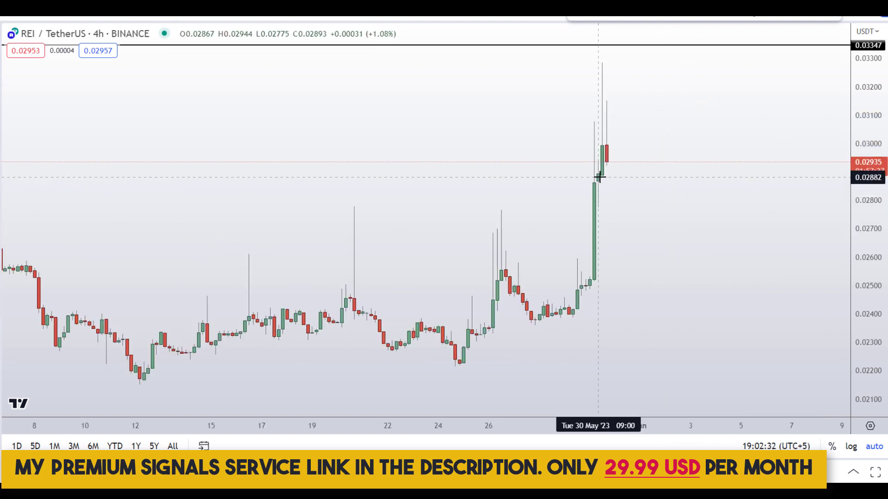
drag(599, 59, 577, 75)
mouse_move(558, 122)
mouse_down()
mouse_move(630, 174)
mouse_move(638, 71)
mouse_move(581, 48)
mouse_up()
key(ctrl+z)
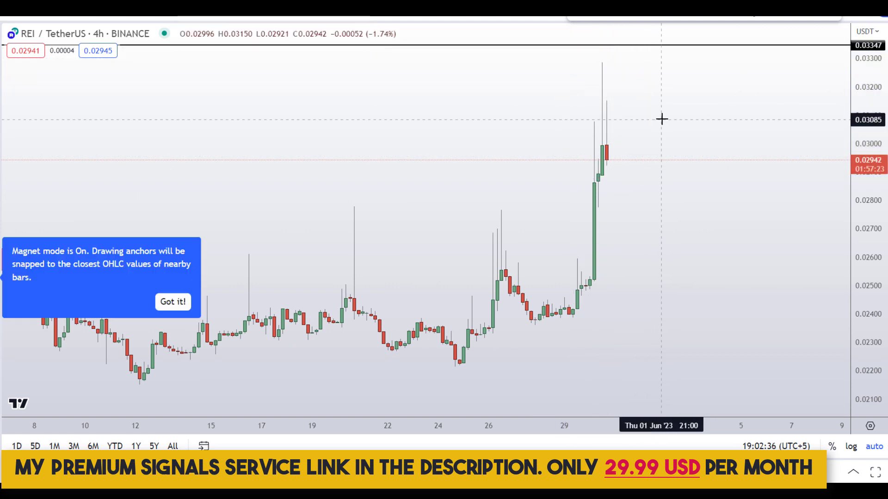
Step: Undo a sketched projected drop and add a horizontal line at 0.02598
drag(612, 159, 649, 263)
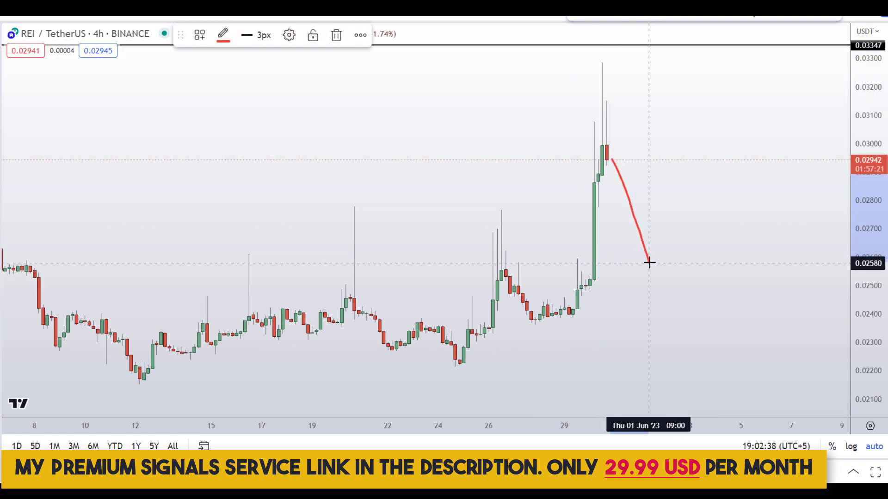
key(ctrl+z)
scroll(648, 260, down, 6)
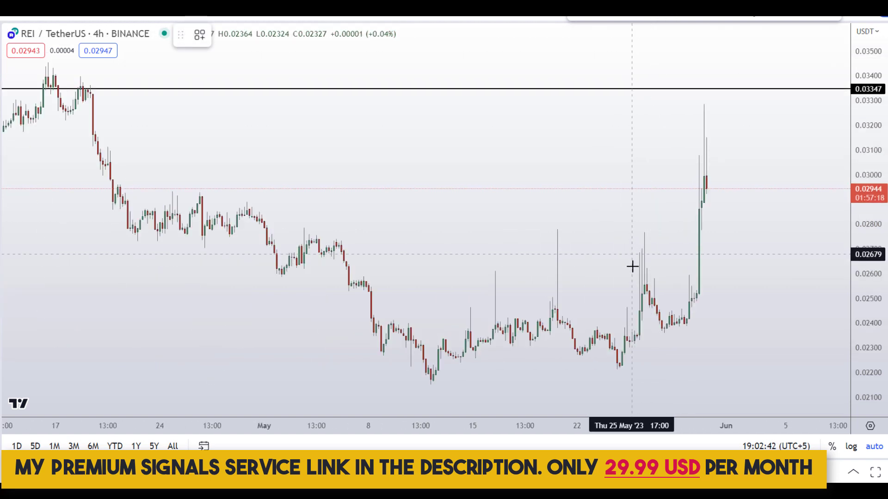
click(635, 274)
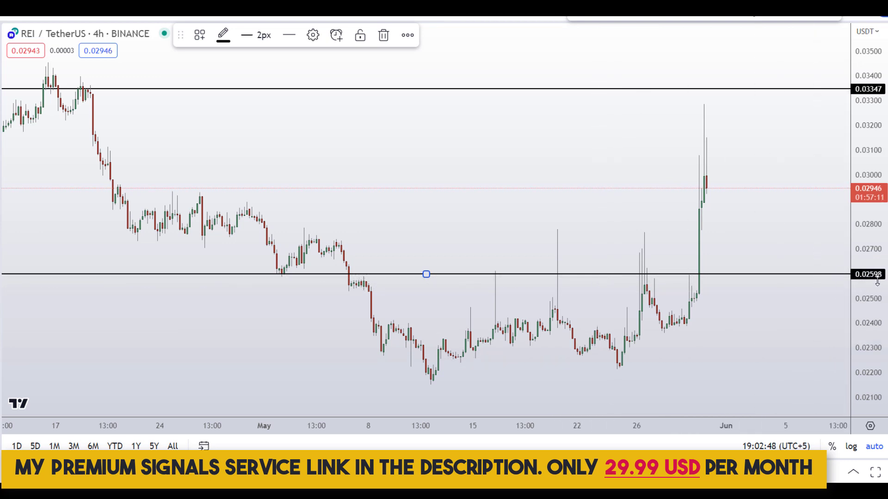
click(476, 311)
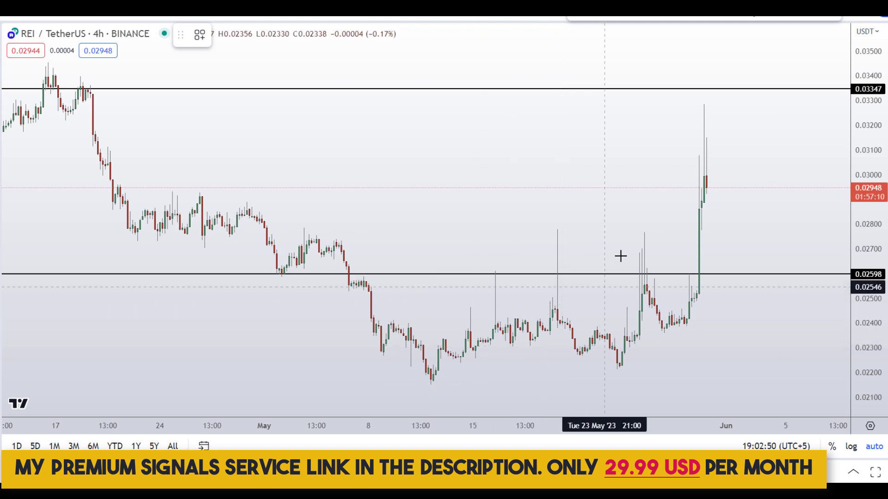
mouse_move(627, 241)
mouse_down()
mouse_move(608, 290)
mouse_move(647, 238)
mouse_move(631, 235)
mouse_up()
mouse_move(539, 249)
mouse_down()
mouse_move(549, 291)
mouse_move(571, 271)
mouse_move(532, 254)
mouse_up()
mouse_move(476, 254)
mouse_down()
mouse_move(509, 266)
mouse_move(485, 259)
mouse_up()
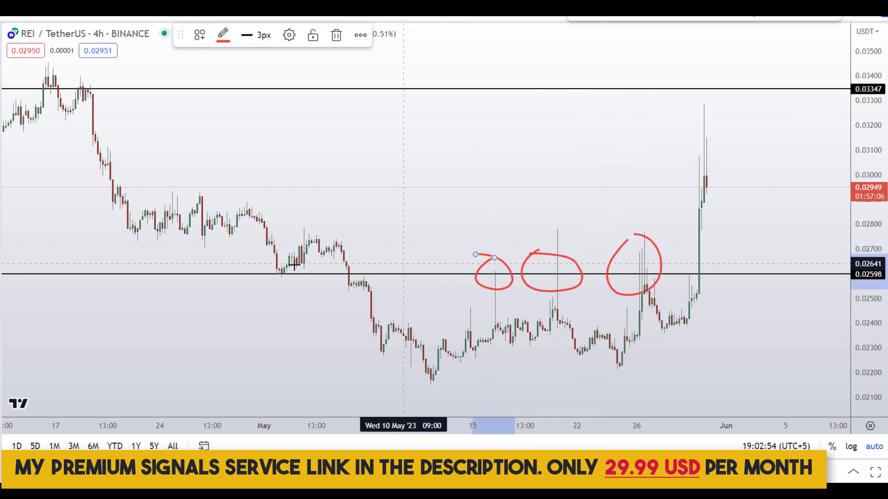
mouse_move(270, 265)
mouse_down()
mouse_move(393, 277)
mouse_move(277, 264)
mouse_up()
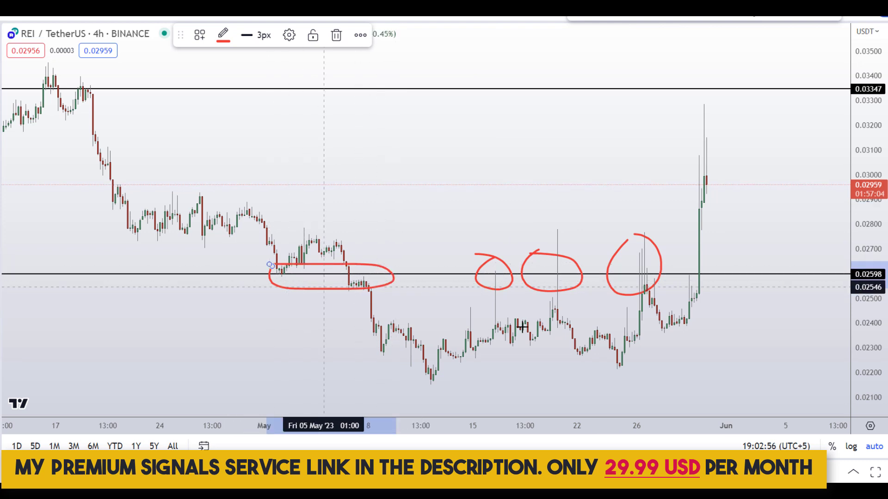
key(ctrl+z)
key(ctrl+z)
key(ctrl+z)
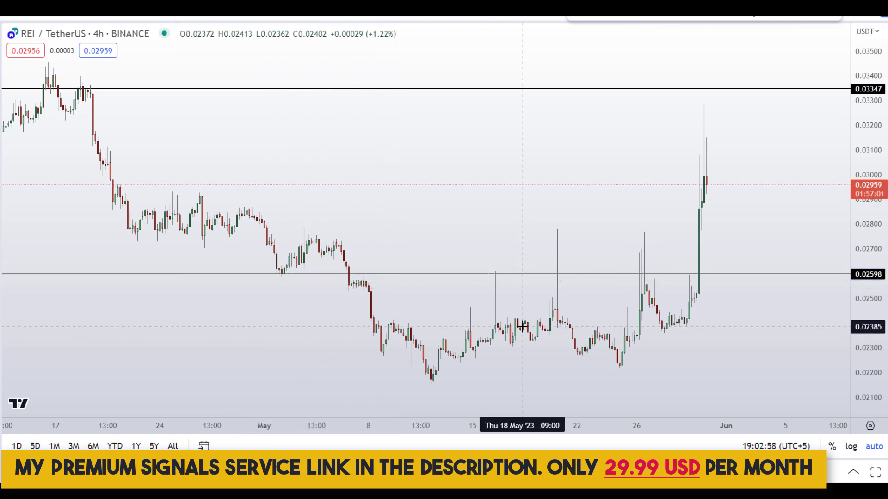
scroll(522, 326, up, 3)
Step: Sketch and undo a pullback to 0.02598, then place a horizontal line at 0.02263
mouse_move(634, 157)
mouse_down()
mouse_move(674, 260)
mouse_move(711, 240)
mouse_move(735, 211)
mouse_up()
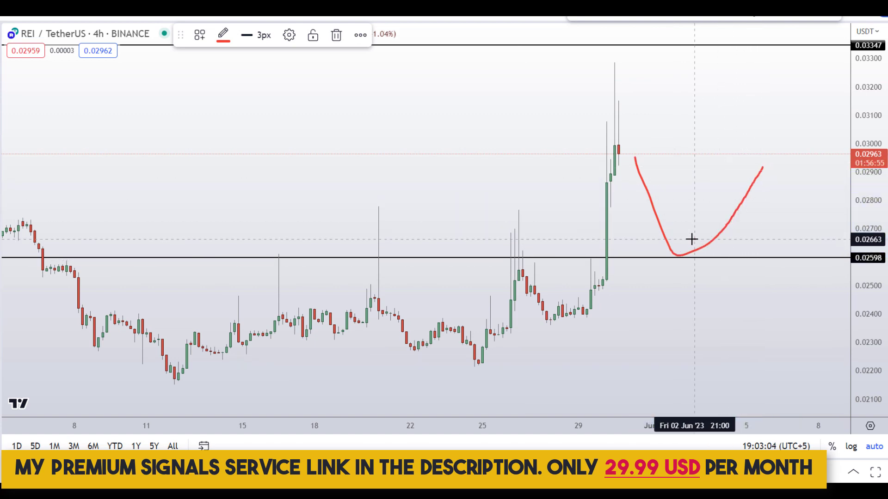
mouse_move(707, 241)
mouse_down()
mouse_move(709, 283)
mouse_move(707, 242)
mouse_up()
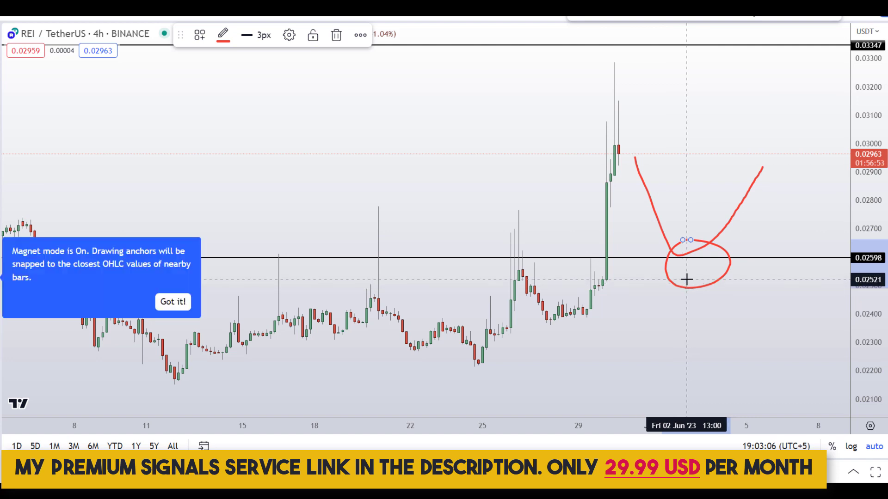
key(ctrl+z)
key(ctrl+z)
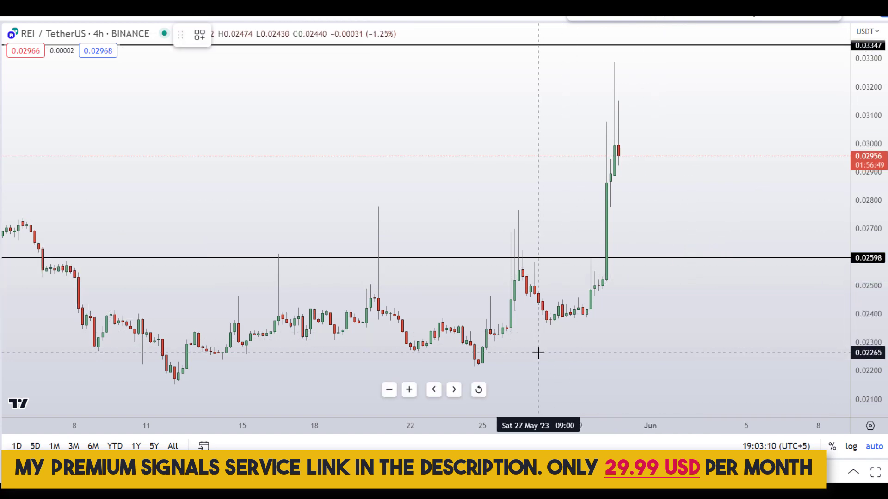
key(alt+h)
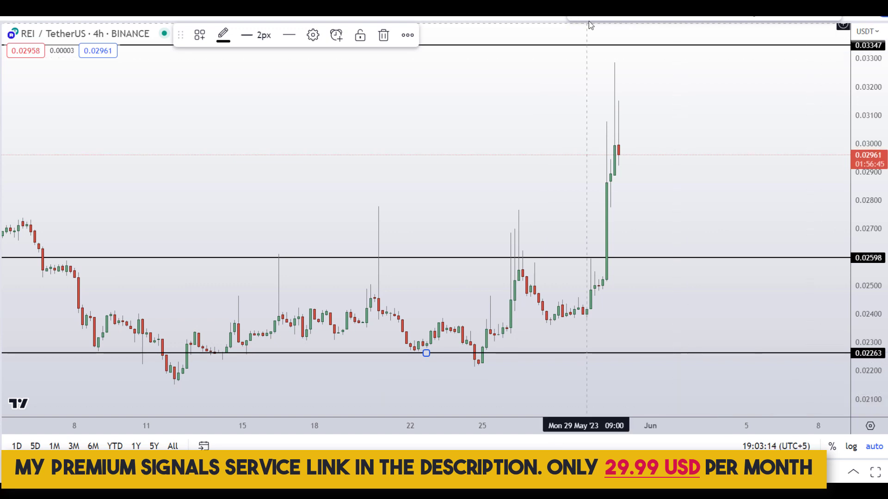
Step: Deselect the 0.02263 line and undo a trial outline of the 8th–25th consolidation range
click(204, 376)
mouse_move(76, 328)
mouse_down()
mouse_move(86, 359)
mouse_move(513, 361)
mouse_move(368, 337)
mouse_move(129, 334)
mouse_up()
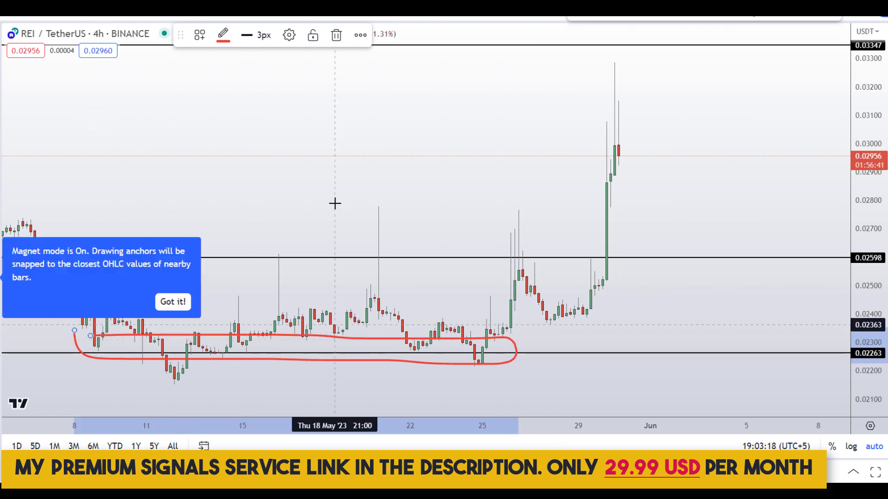
key(ctrl+z)
scroll(333, 204, up, 2)
Step: Sketch bounces off the 0.02598 and 0.02263 lines with circled lows, then undo them
mouse_move(585, 155)
mouse_down()
mouse_move(654, 256)
mouse_move(710, 204)
mouse_up()
mouse_move(637, 294)
mouse_down()
mouse_move(655, 355)
mouse_move(711, 314)
mouse_up()
mouse_move(670, 228)
mouse_down()
mouse_move(650, 283)
mouse_move(680, 236)
mouse_move(671, 229)
mouse_up()
mouse_move(678, 324)
mouse_down()
mouse_move(648, 353)
mouse_move(686, 341)
mouse_move(677, 325)
mouse_up()
key(ctrl+z)
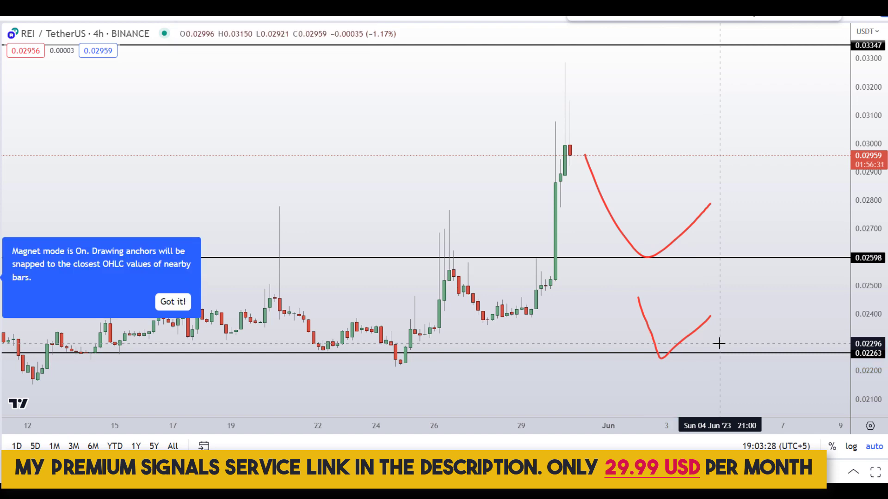
key(ctrl+z)
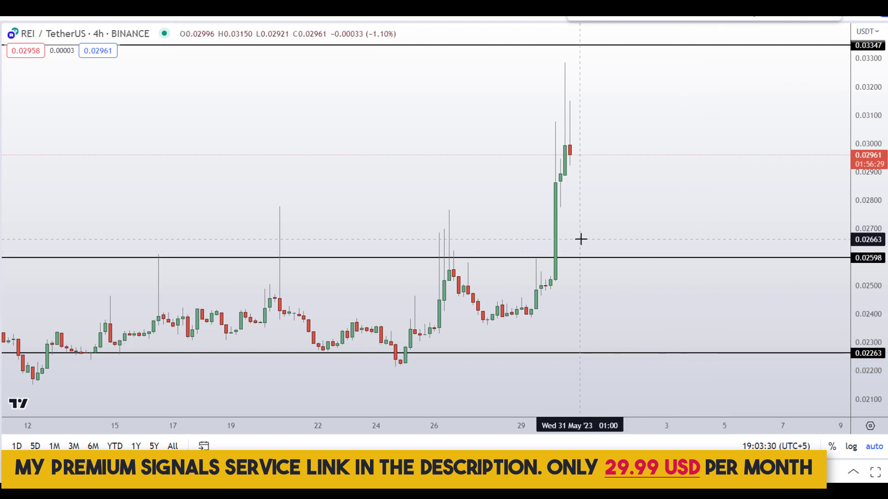
Step: Sketch and undo two more projected bounce curves, then zoom out the time axis
drag(581, 240, 671, 222)
drag(640, 304, 694, 299)
key(ctrl+z)
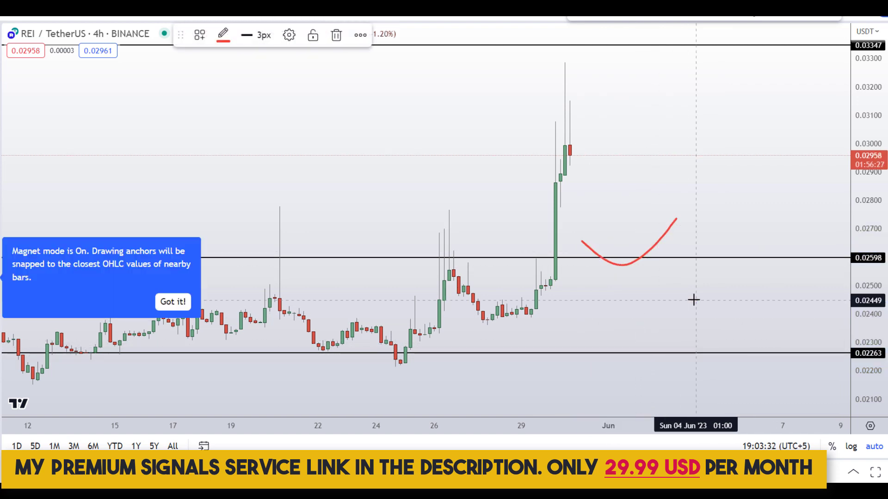
key(ctrl+z)
scroll(693, 300, down, 3)
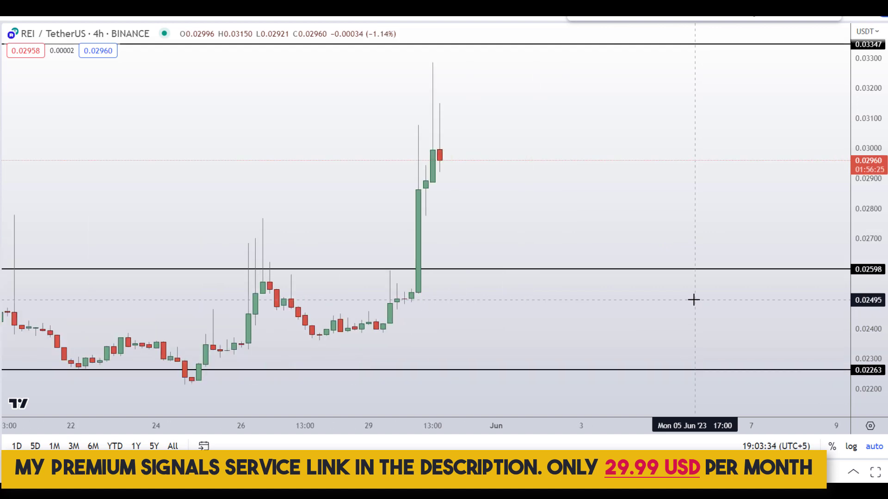
scroll(694, 300, down, 2)
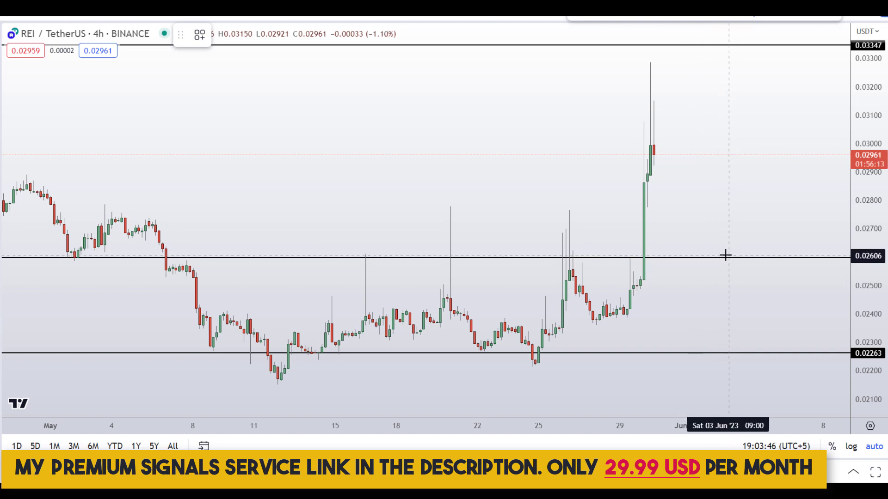
Step: Measure a price range from the 0.02598 line up to 0.03260, reading 0.00660 (25.40%)
click(712, 257)
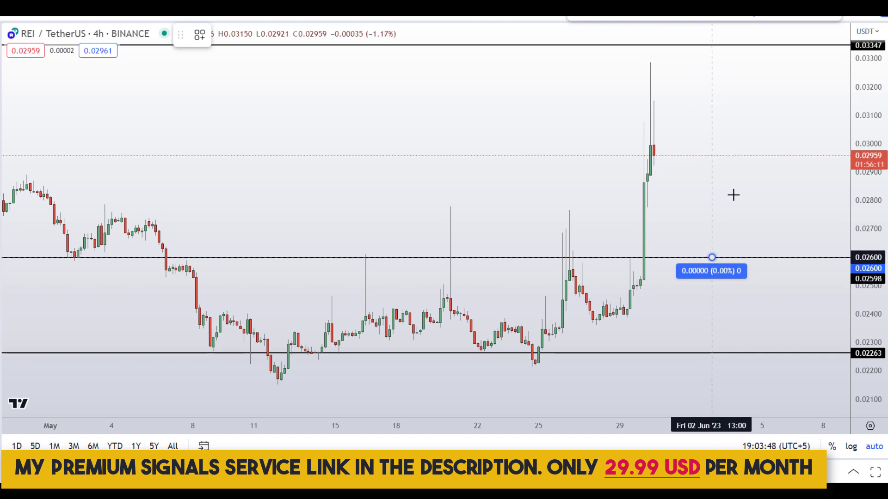
click(786, 70)
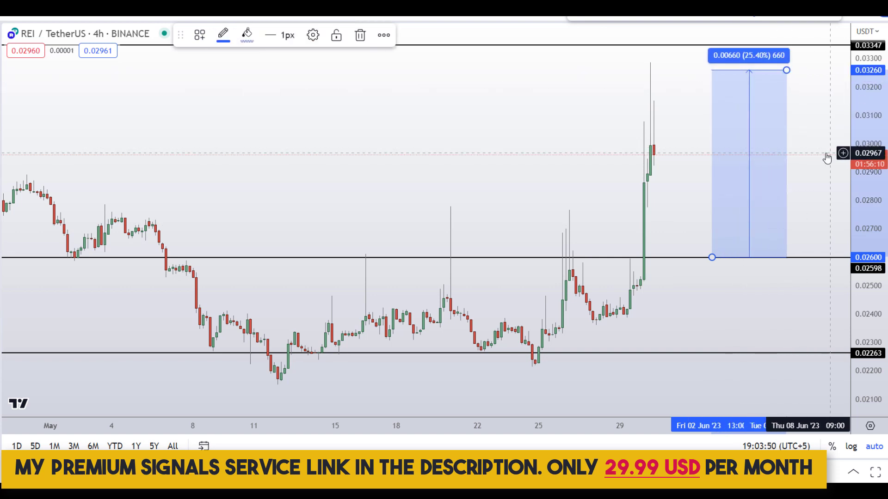
scroll(590, 196, right, 5)
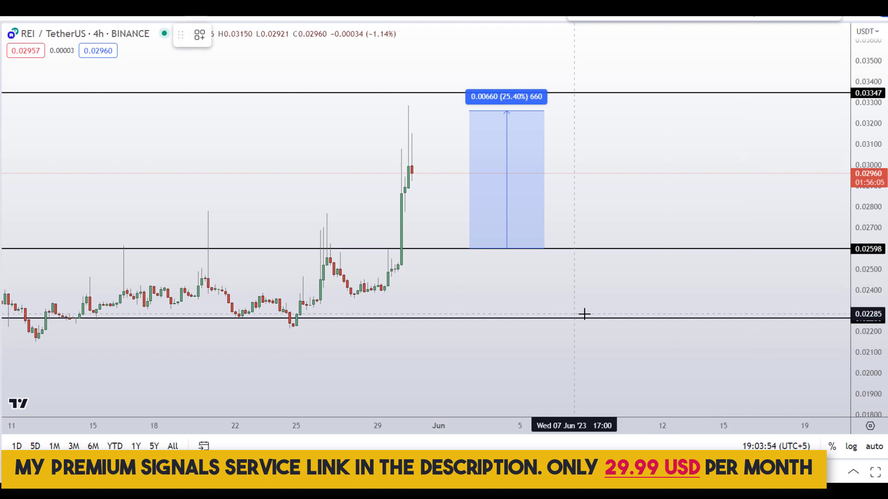
Step: Add price ranges from 0.02263 to 0.02598 (14.44%) and to 0.03347 (47.66%), then pan to fit
click(646, 317)
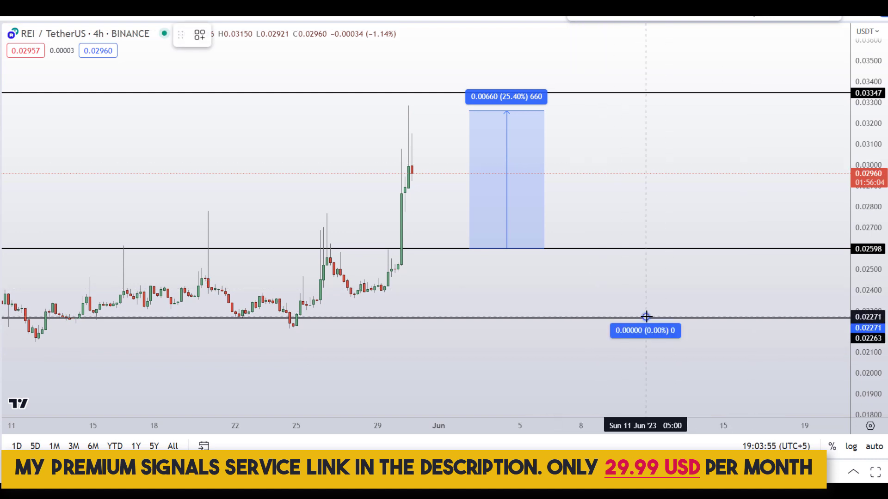
click(672, 249)
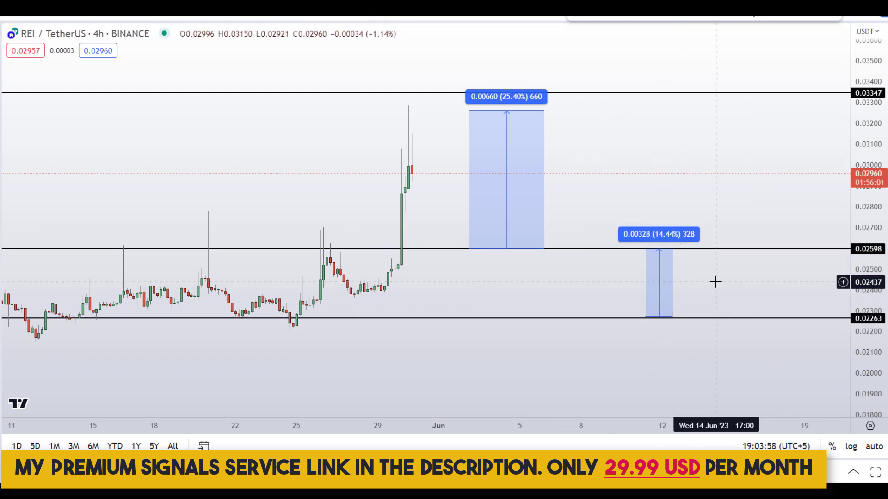
scroll(715, 282, up, 3)
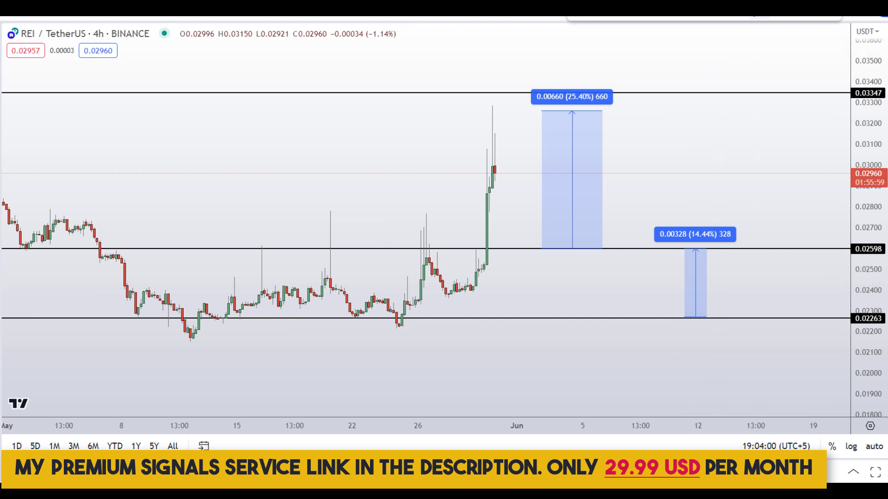
key(alt+h)
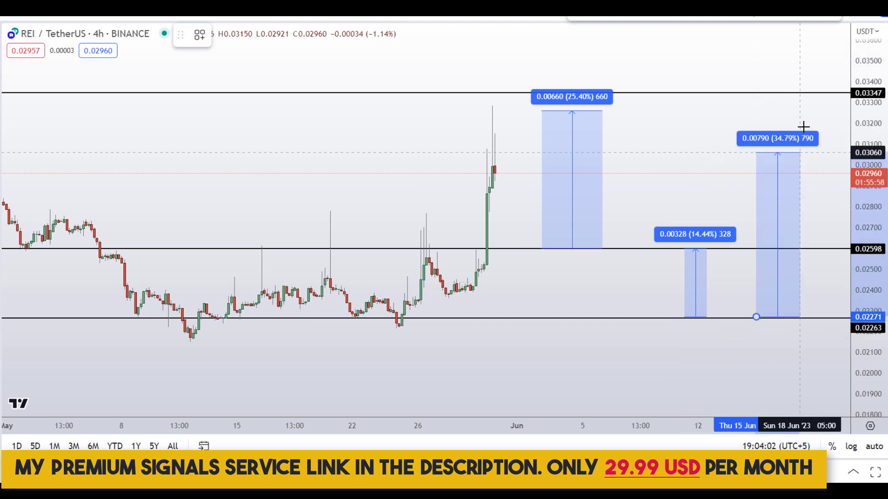
click(810, 93)
drag(828, 143, 648, 184)
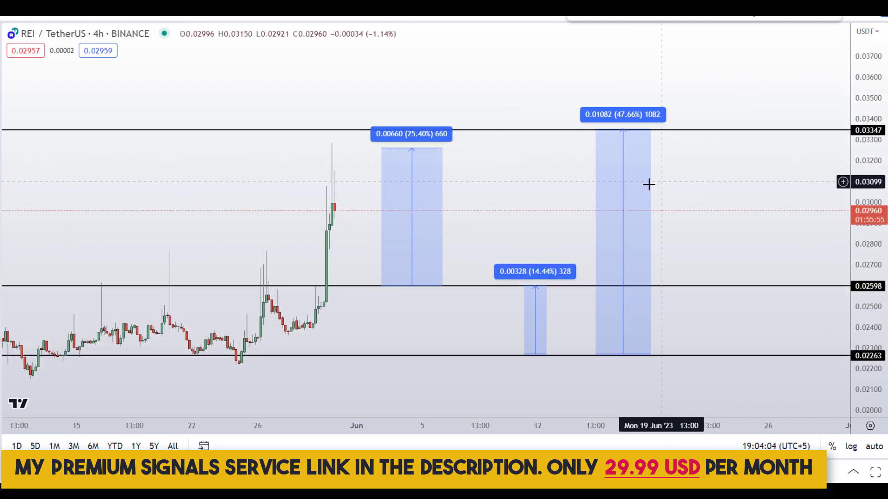
scroll(644, 185, down, 3)
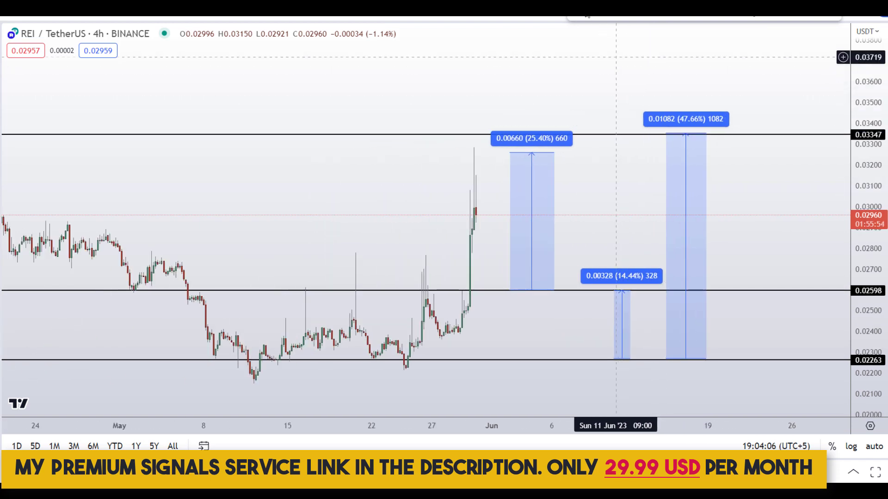
click(492, 281)
mouse_move(491, 281)
mouse_down()
mouse_move(503, 300)
mouse_move(563, 260)
mouse_up()
mouse_move(634, 138)
mouse_down()
mouse_move(605, 162)
mouse_move(633, 162)
mouse_up()
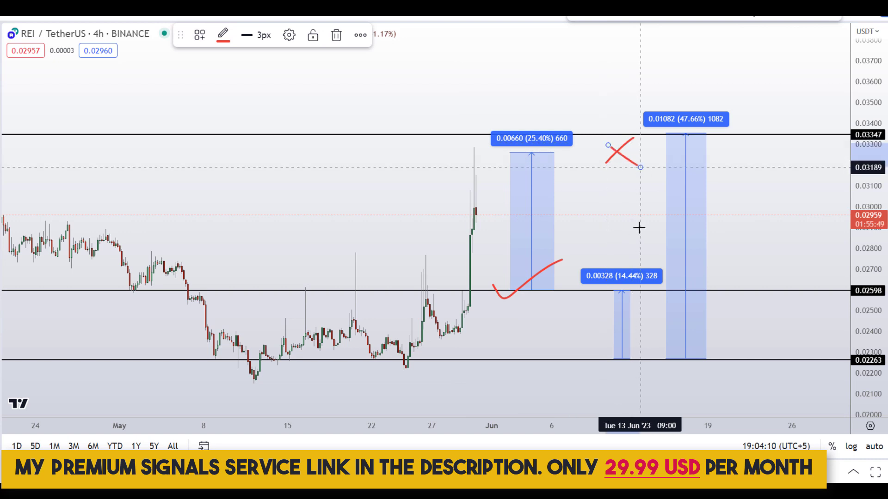
key(ctrl+z)
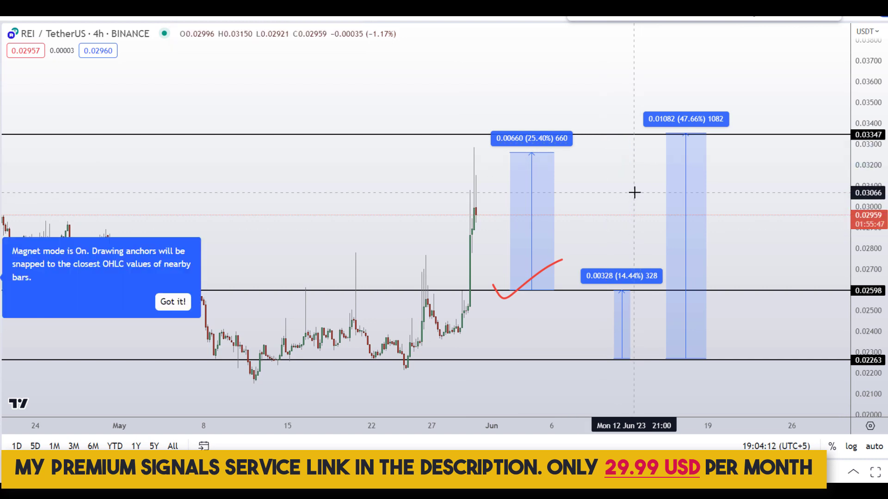
key(ctrl+z)
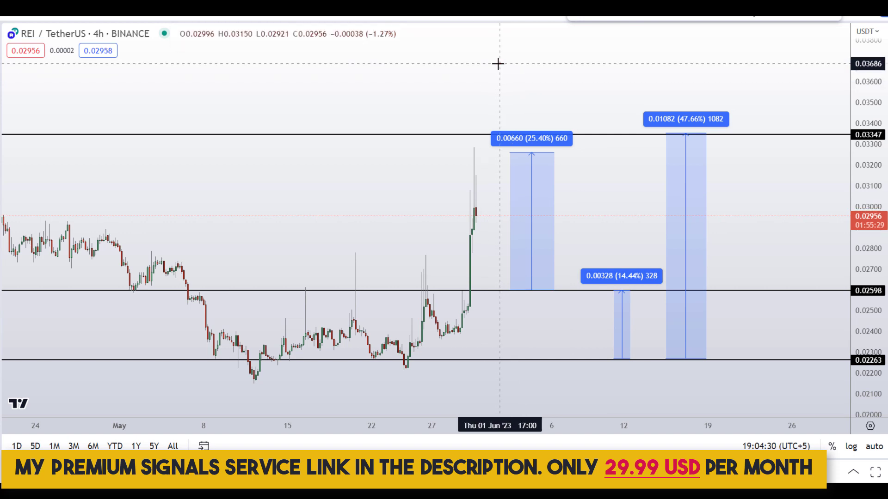
mouse_move(496, 65)
mouse_down()
mouse_move(440, 245)
mouse_move(719, 315)
mouse_move(761, 84)
mouse_move(595, 36)
mouse_move(505, 62)
mouse_move(472, 92)
mouse_up()
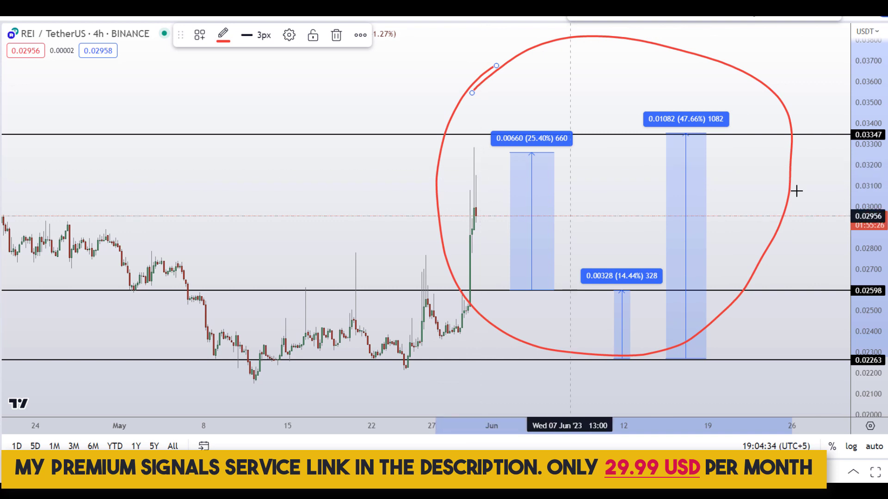
Step: Loop the 47.66%, 25.40% and 14.44% target-box labels in red
drag(697, 69, 641, 96)
mouse_move(625, 142)
mouse_down()
mouse_move(723, 93)
mouse_move(678, 47)
mouse_up()
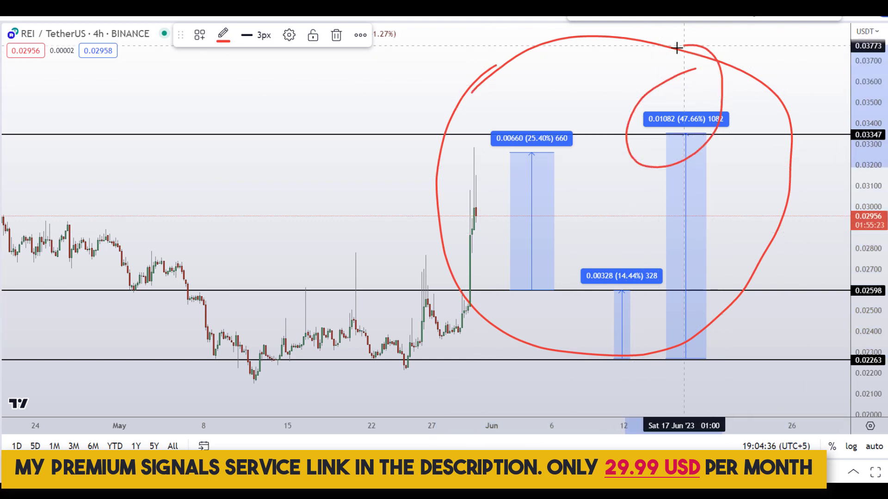
drag(487, 115, 544, 170)
drag(572, 112, 487, 123)
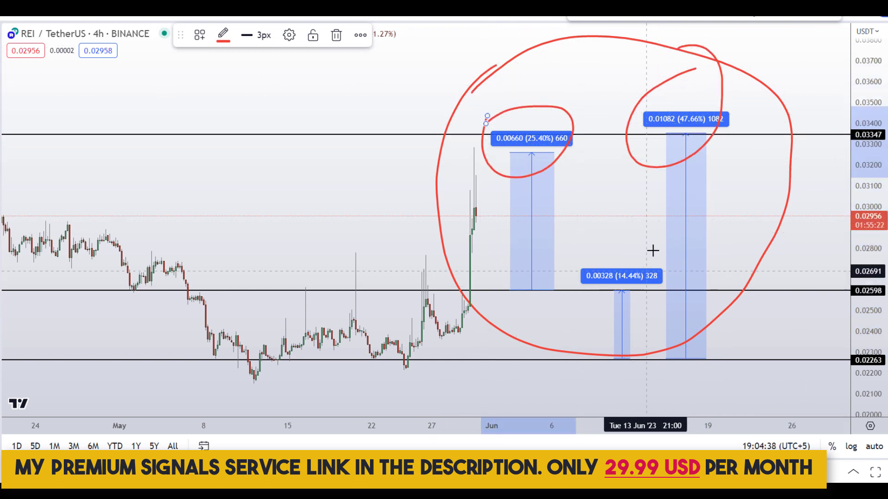
mouse_move(649, 250)
mouse_down()
mouse_move(644, 311)
mouse_move(634, 241)
mouse_up()
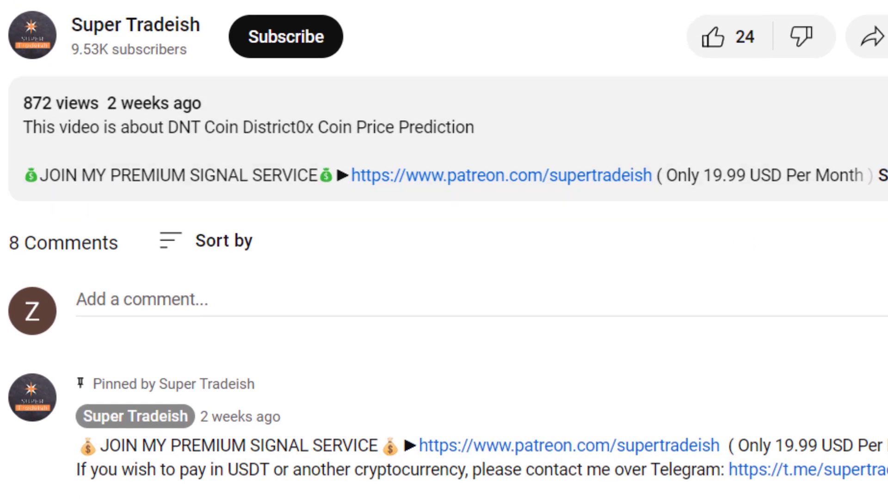
Step: Like the YouTube video, subscribe to its channel, and set the channel's notifications to All
click(711, 38)
click(336, 52)
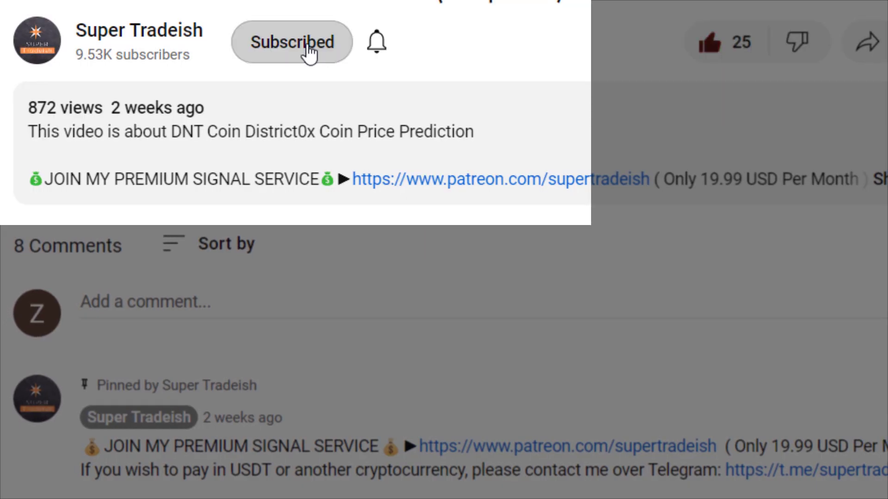
click(376, 47)
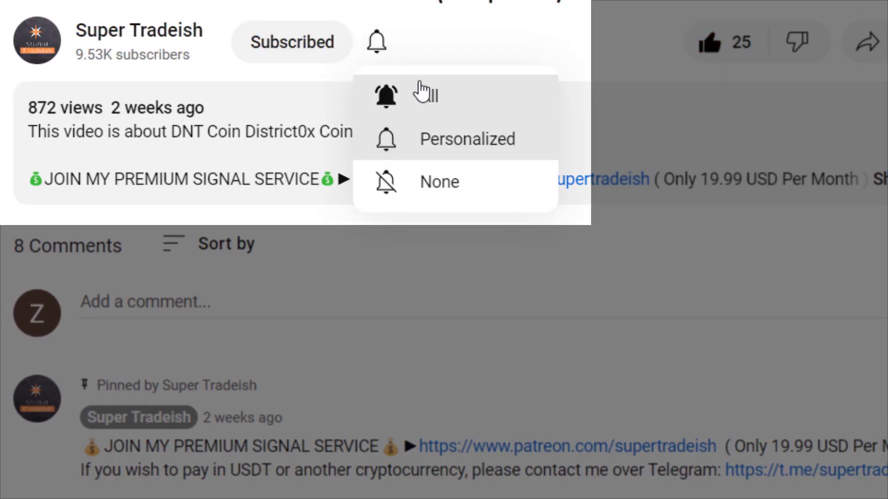
click(456, 98)
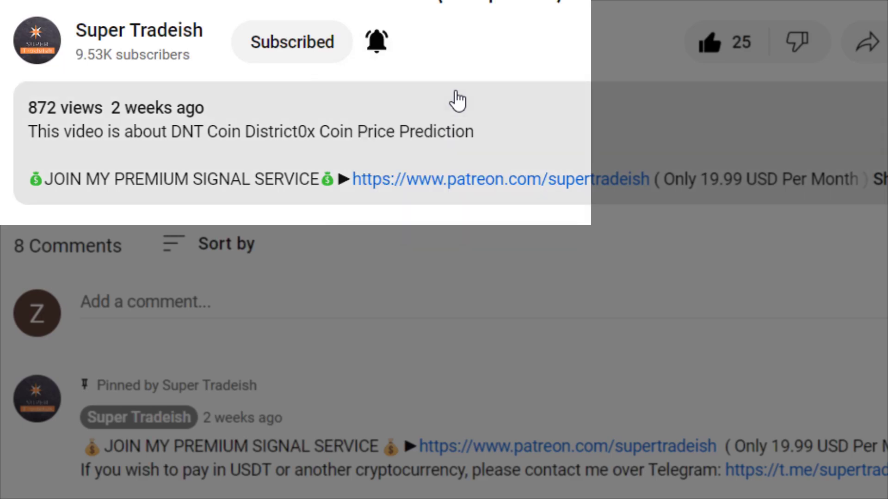